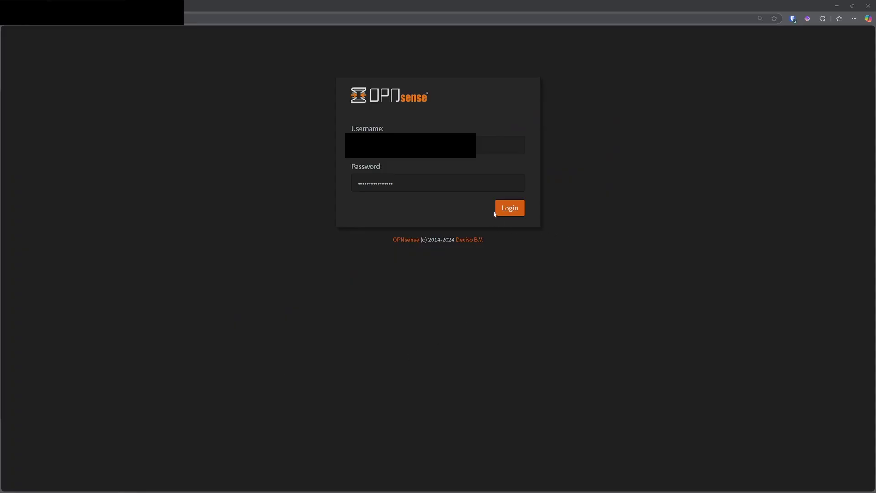
- Log in and view the hybrid outbound NAT rules for 10.10.100.100/32 and 10.10.102.208/28
click(504, 211)
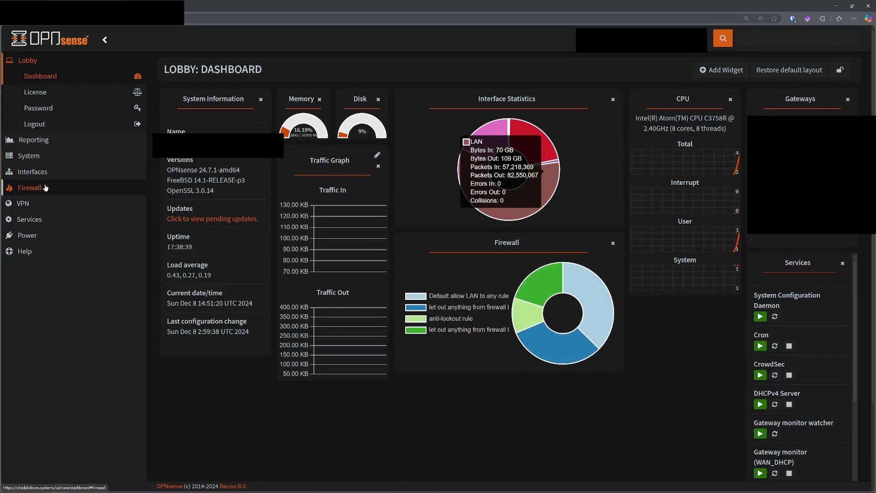
click(45, 188)
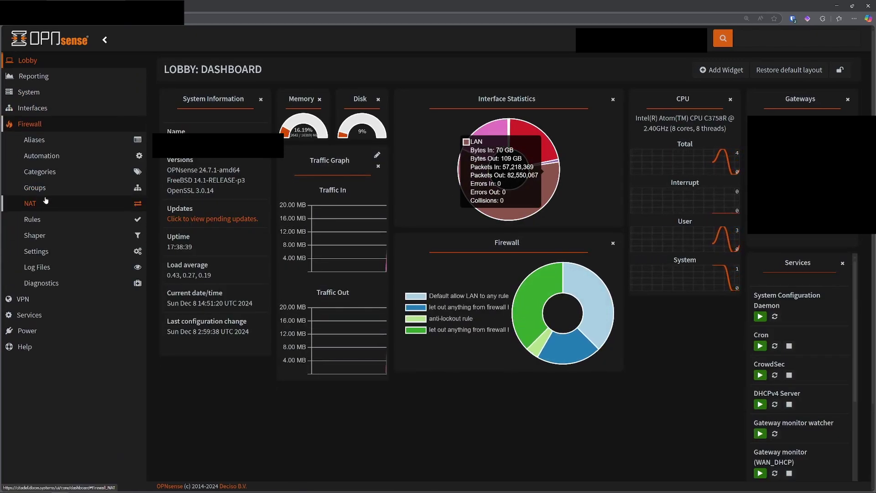
click(46, 201)
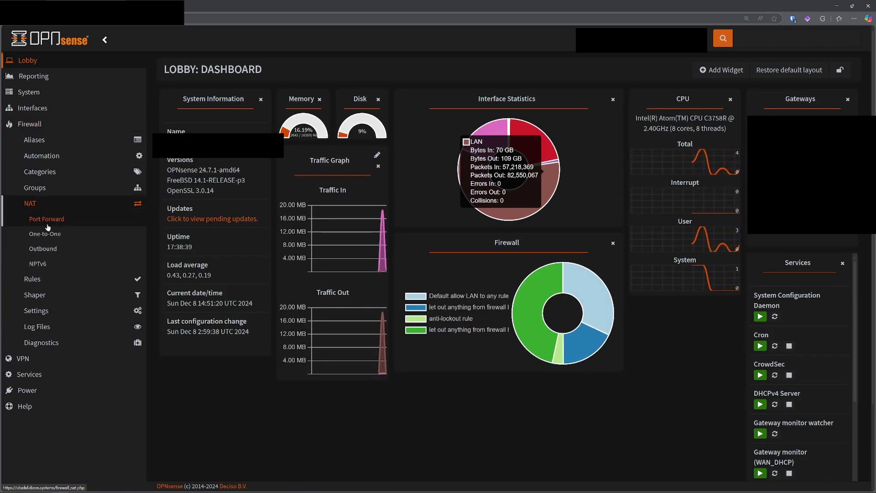
click(48, 249)
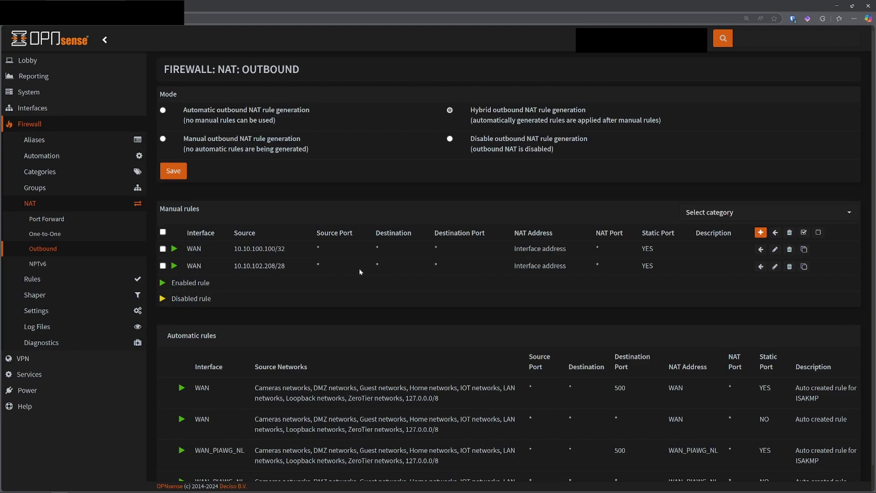
- Open the firmware Plugins list, confirm os-upnp 1.5_6 is installed, and scroll through the plugins
click(94, 93)
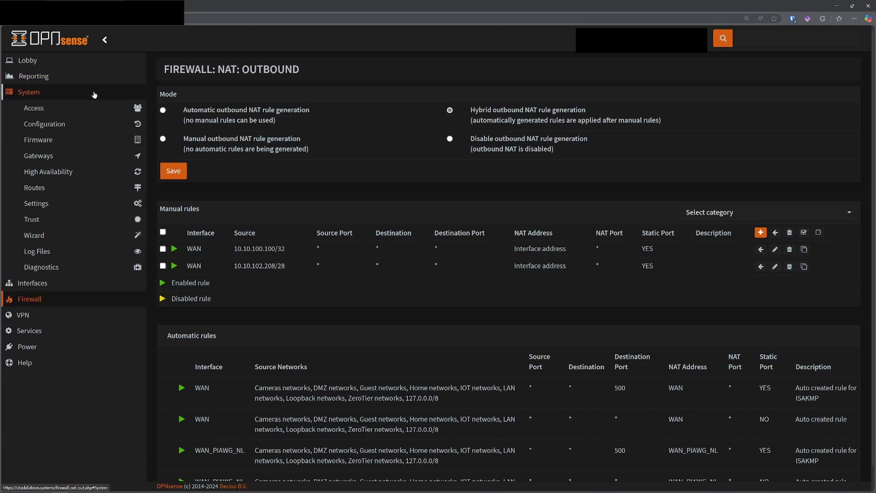
click(94, 138)
click(81, 216)
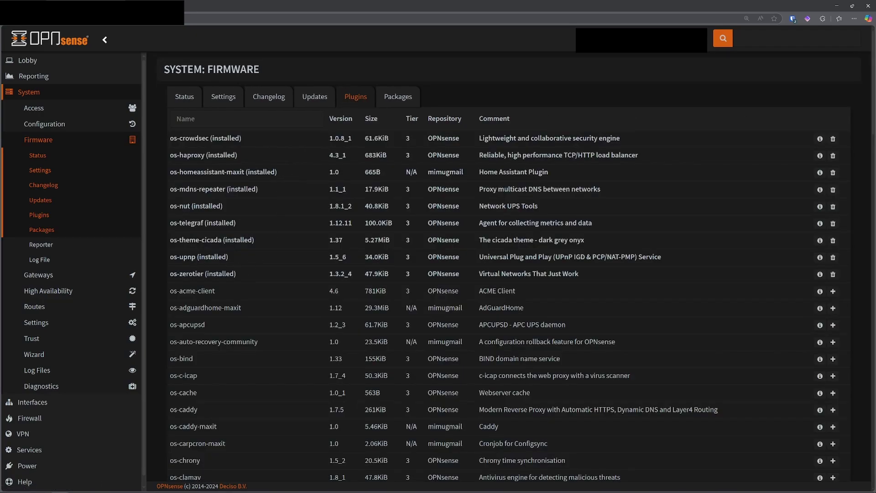
drag(170, 256, 211, 257)
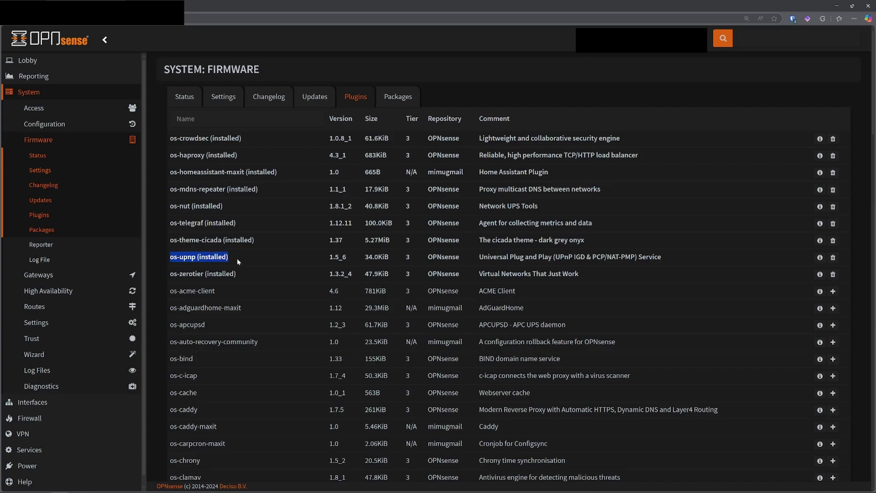
scroll(235, 250, down, 15)
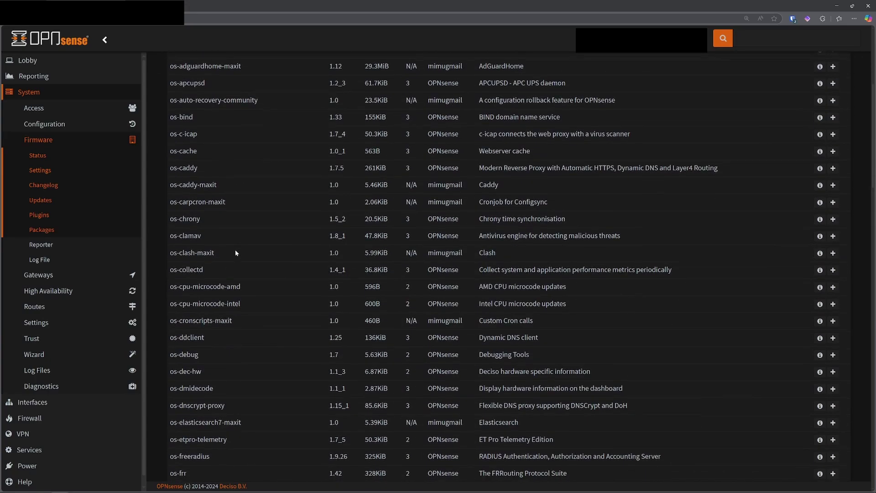
scroll(236, 252, down, 5)
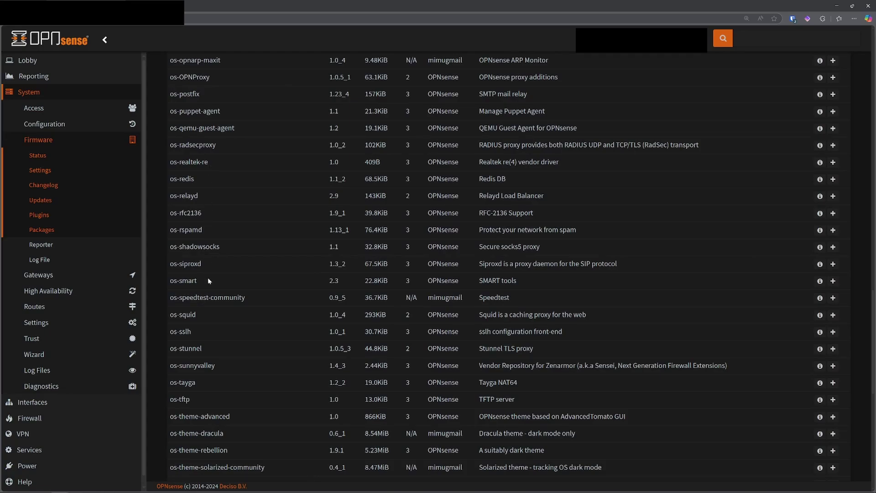
scroll(208, 280, down, 5)
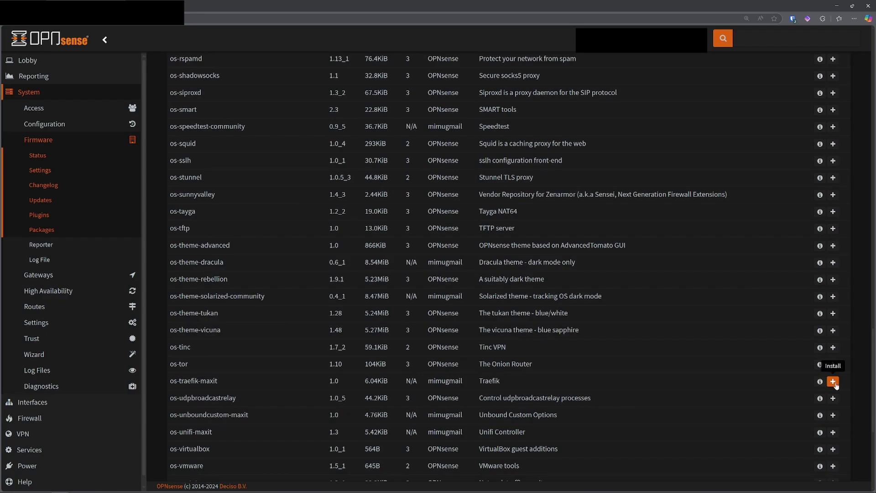
scroll(94, 396, down, 1)
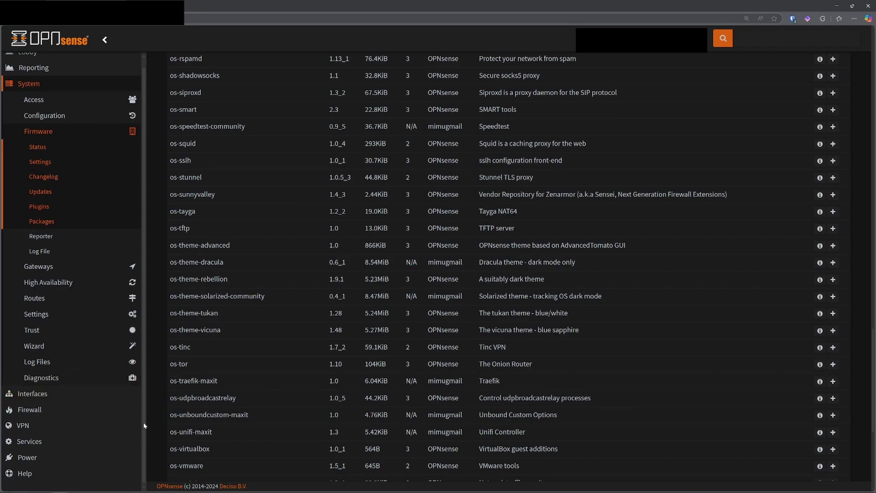
- Open the Universal Plug and Play Settings page under Services
click(117, 443)
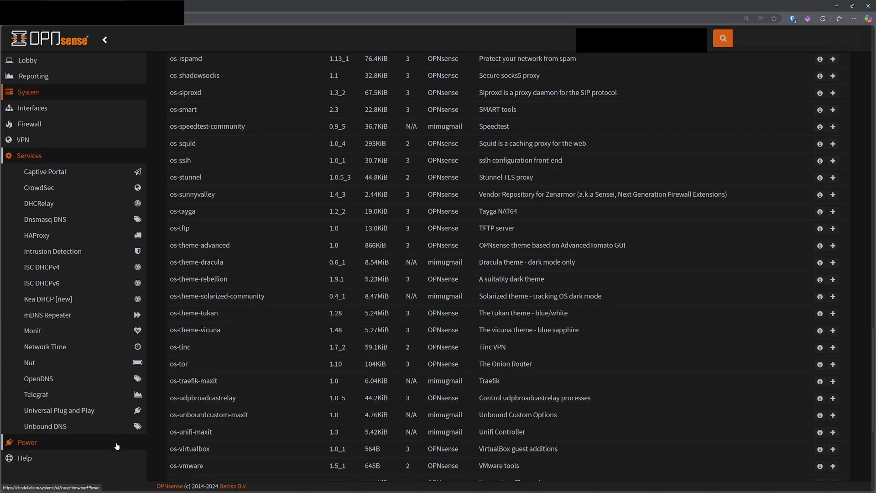
click(104, 411)
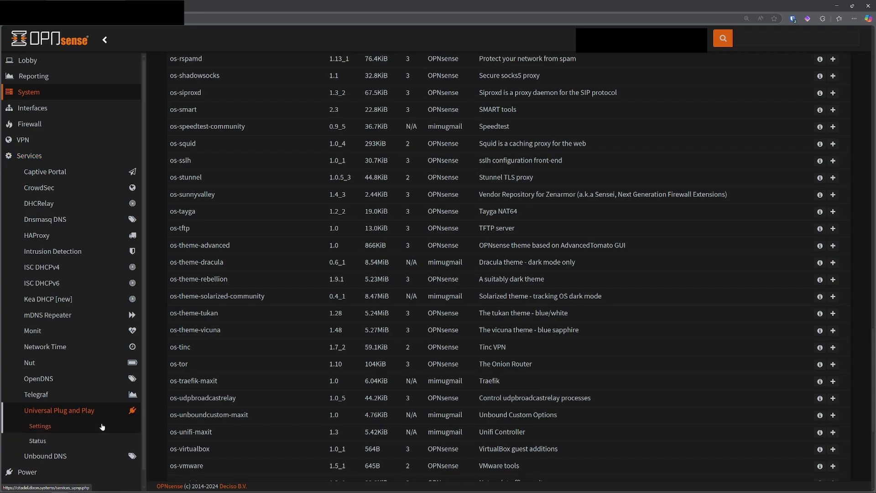
click(103, 426)
scroll(319, 228, up, 4)
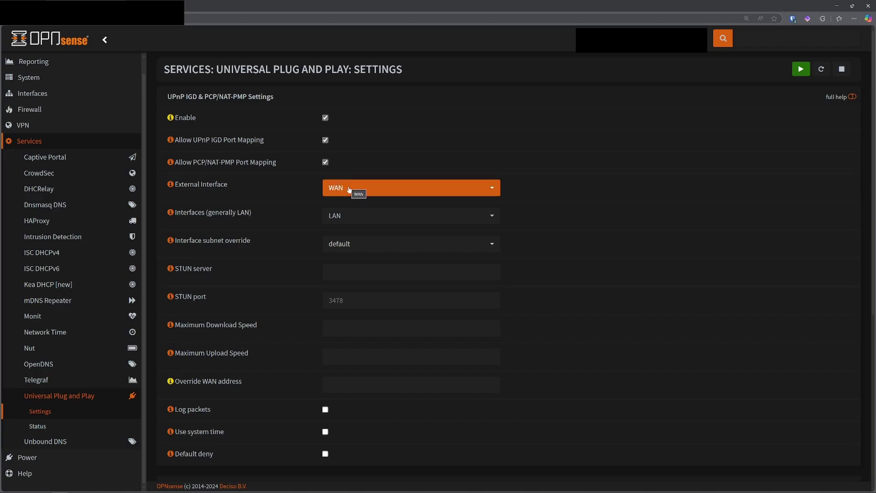
- Check that UPnP uses LAN as internal interface and WAN as external interface
click(352, 215)
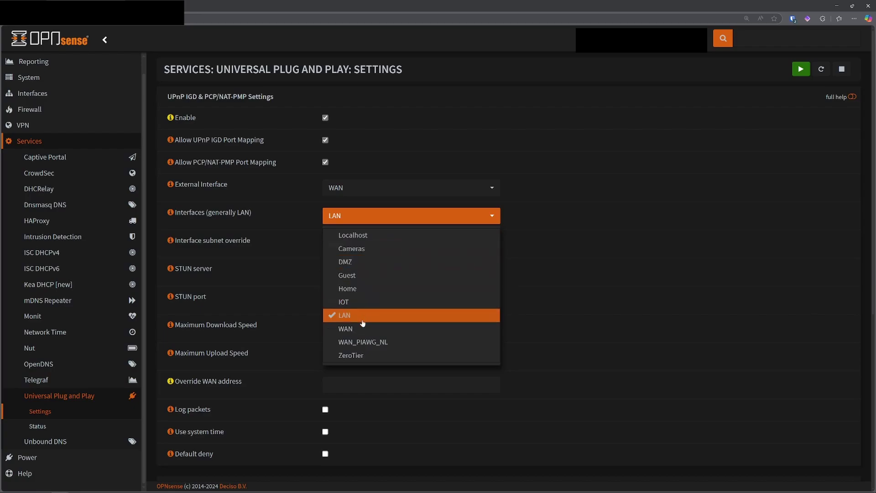
click(561, 199)
click(475, 187)
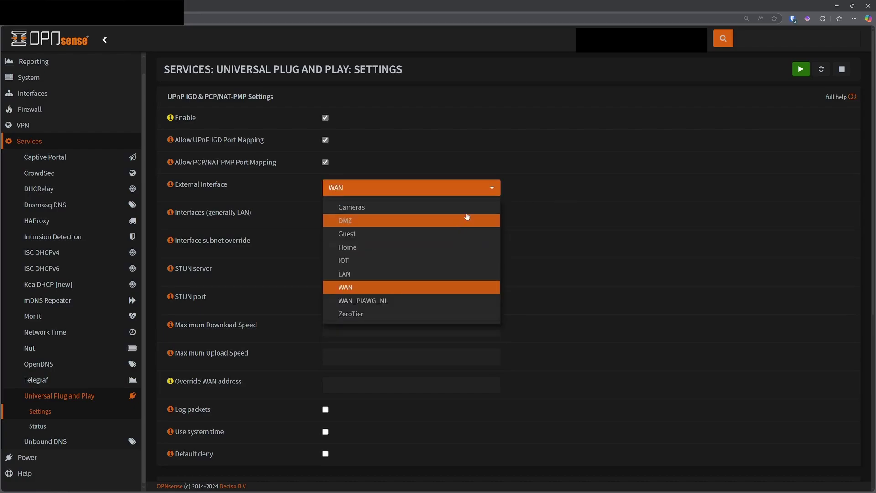
click(576, 180)
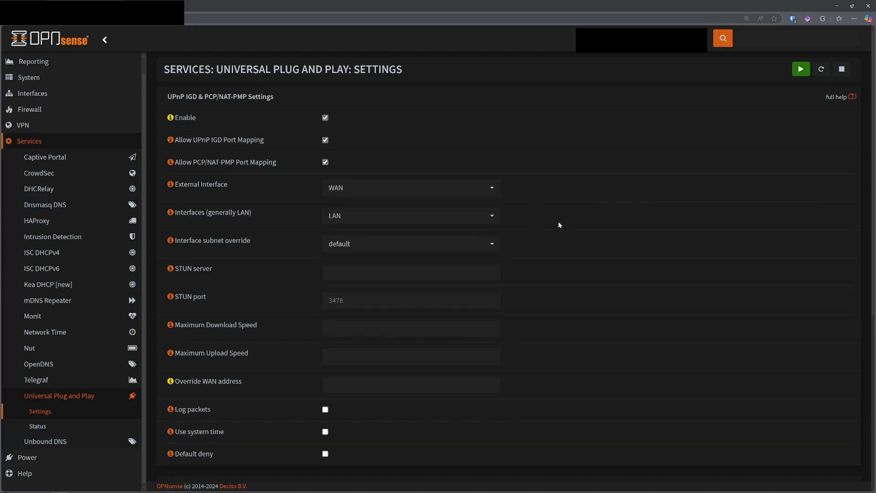
- Review the User specified permissions section and its Entry 8 deny-all rule
scroll(558, 223, down, 6)
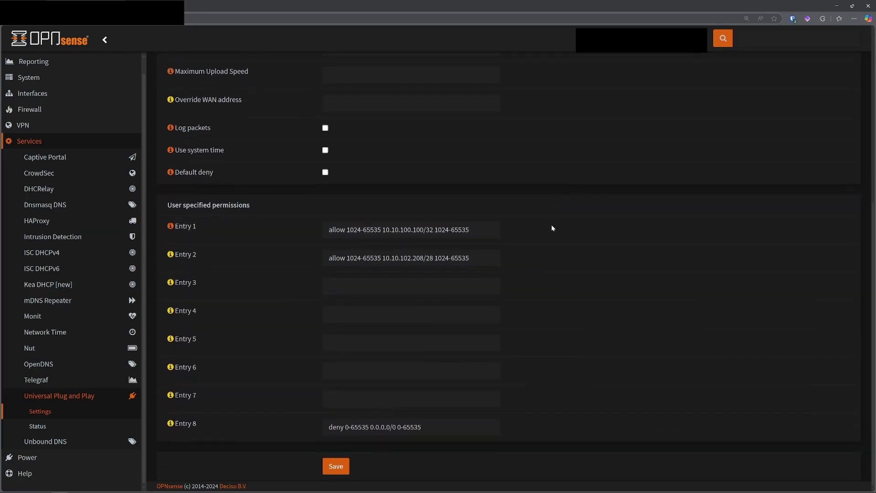
drag(167, 205, 253, 207)
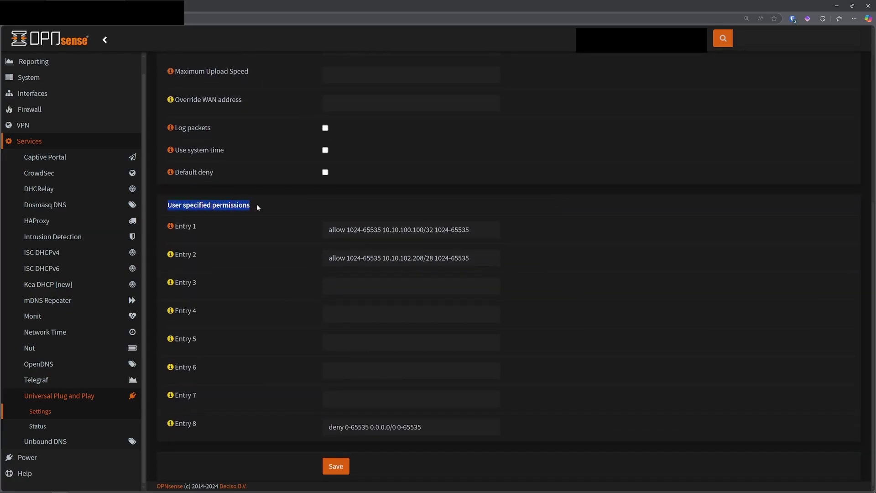
click(256, 207)
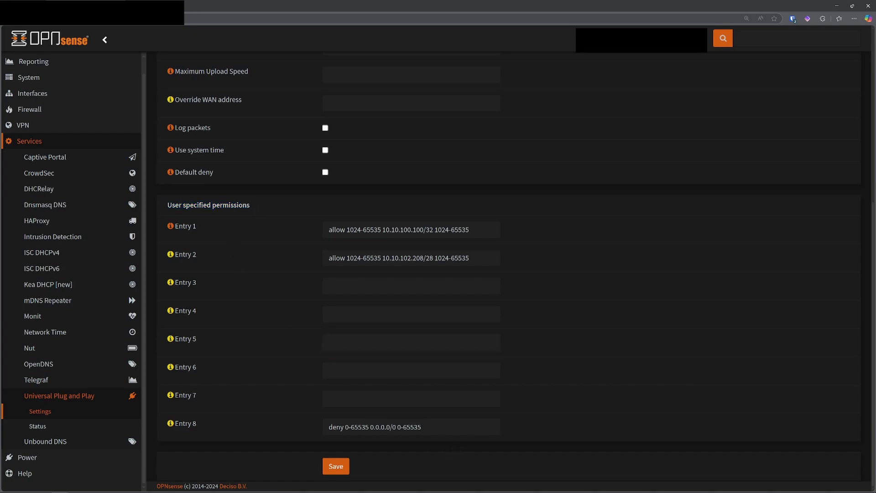
click(410, 426)
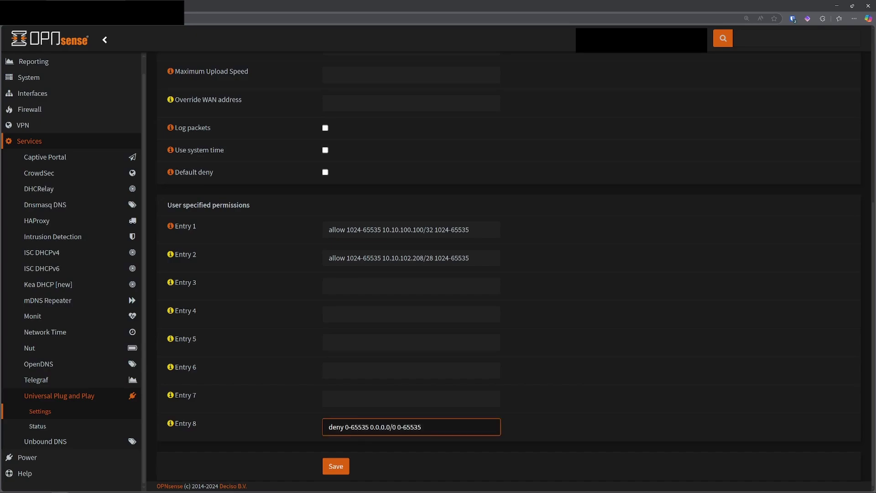
click(519, 432)
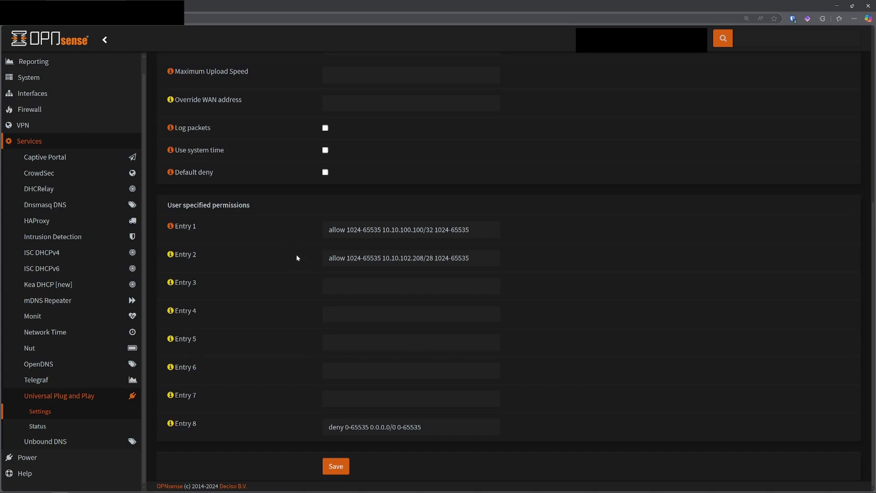
- Review Entry 1, allowing ports 1024-65535 for 10.10.100.100/32
click(402, 229)
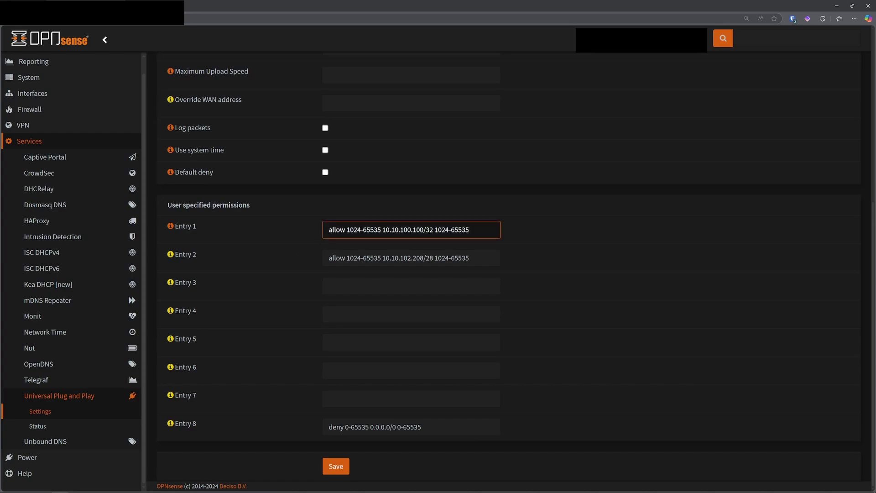
click(599, 270)
click(479, 230)
click(407, 266)
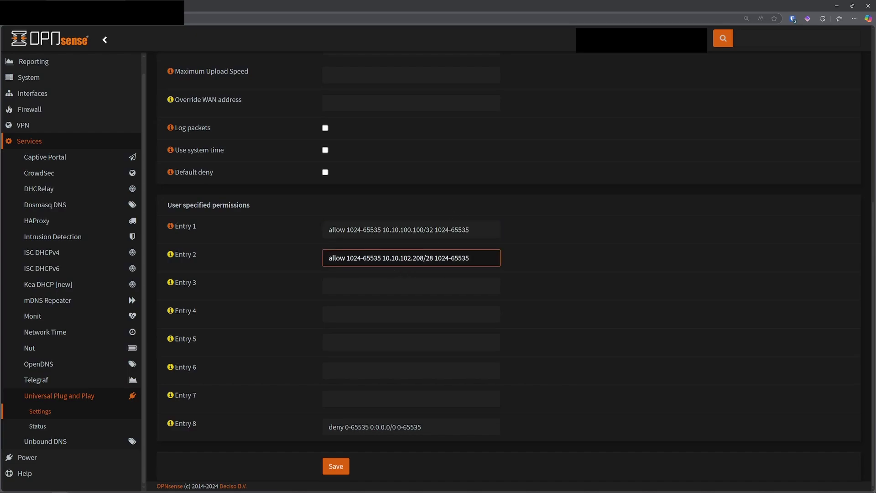
drag(382, 258, 432, 258)
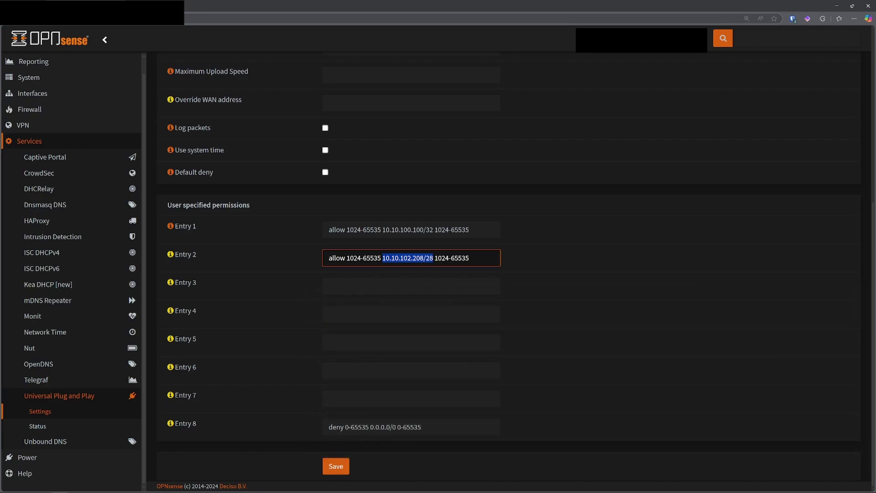
click(403, 212)
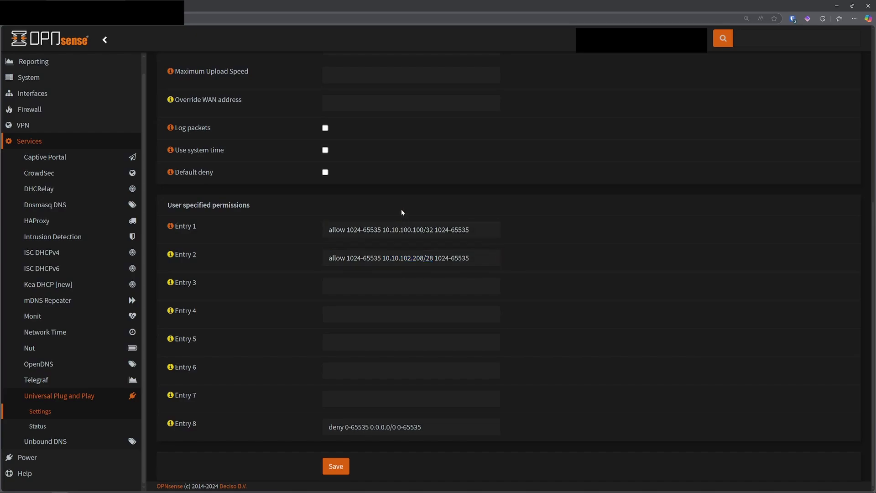
click(336, 236)
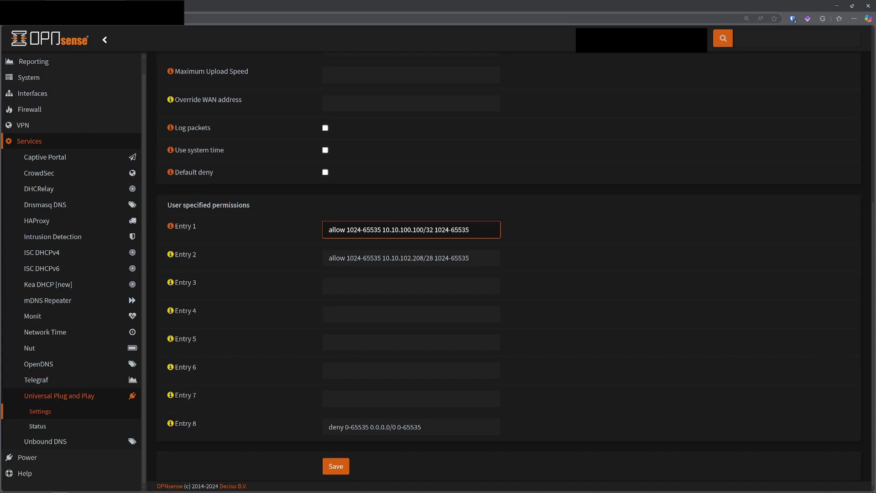
drag(434, 229, 423, 229)
click(432, 237)
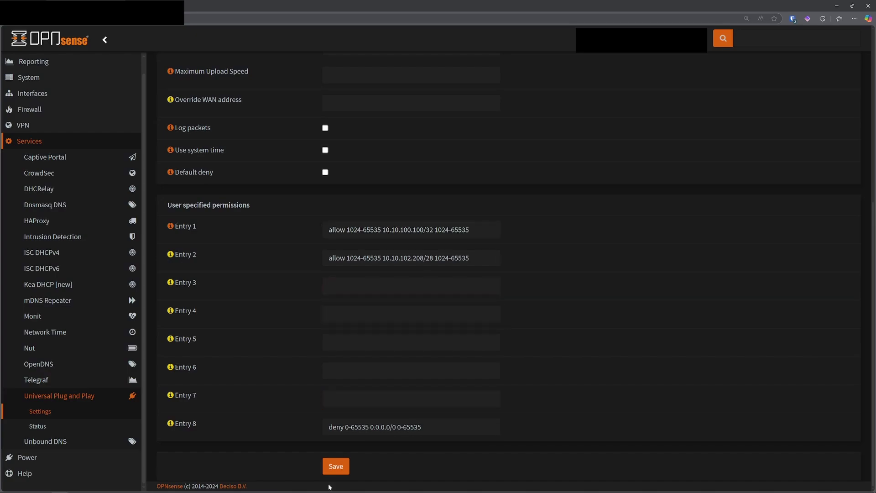
- Open the UPnP Status page, which lists no active port mappings
scroll(336, 466, up, 3)
scroll(332, 454, up, 5)
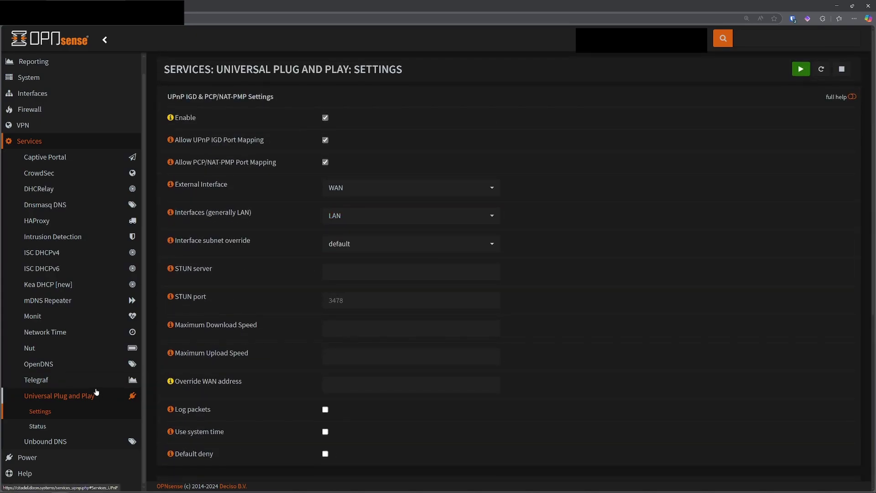
click(41, 427)
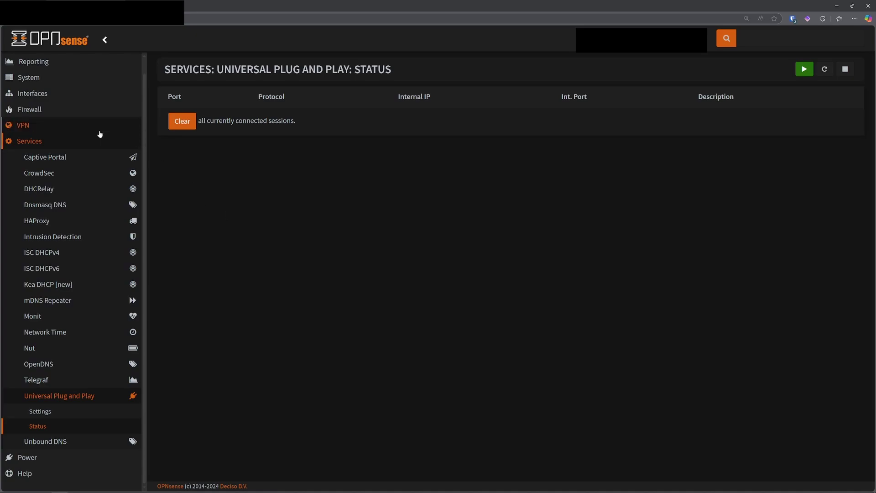
click(83, 113)
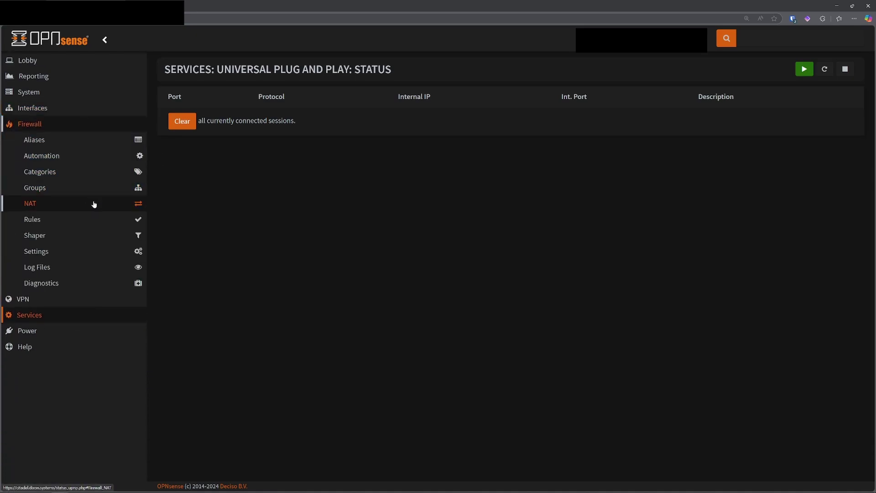
- Open Outbound NAT and highlight the manual rule sources 10.10.102.208/28 and 10.10.100.100/32
click(94, 202)
click(93, 247)
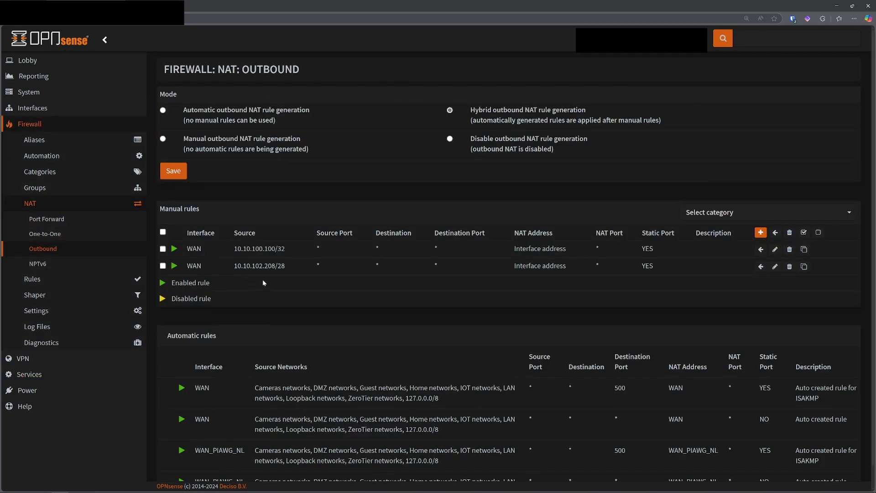
drag(232, 269, 284, 266)
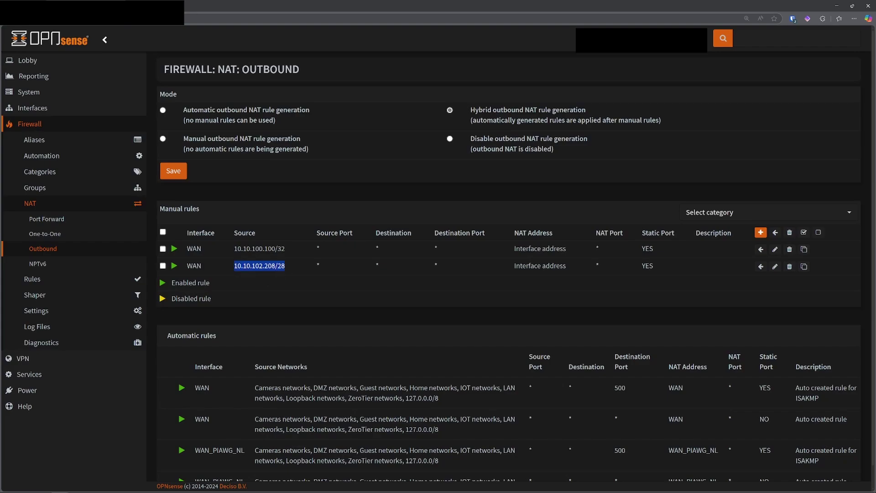
drag(234, 249, 286, 249)
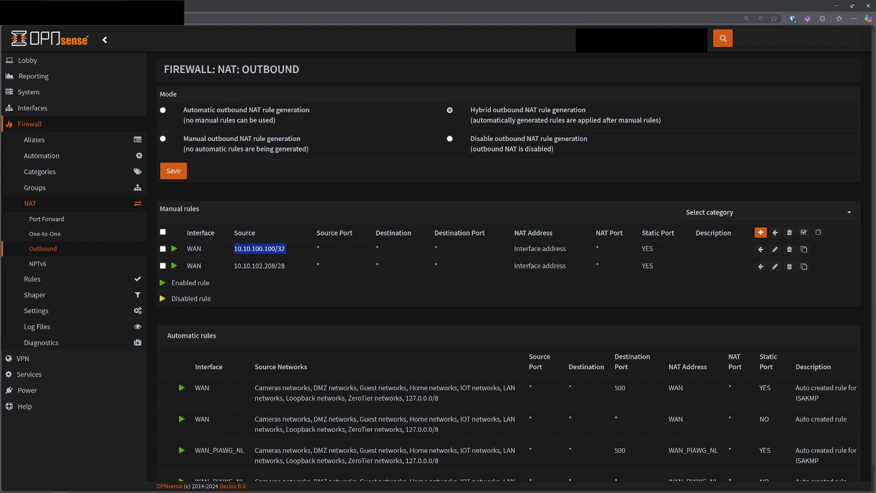
click(291, 267)
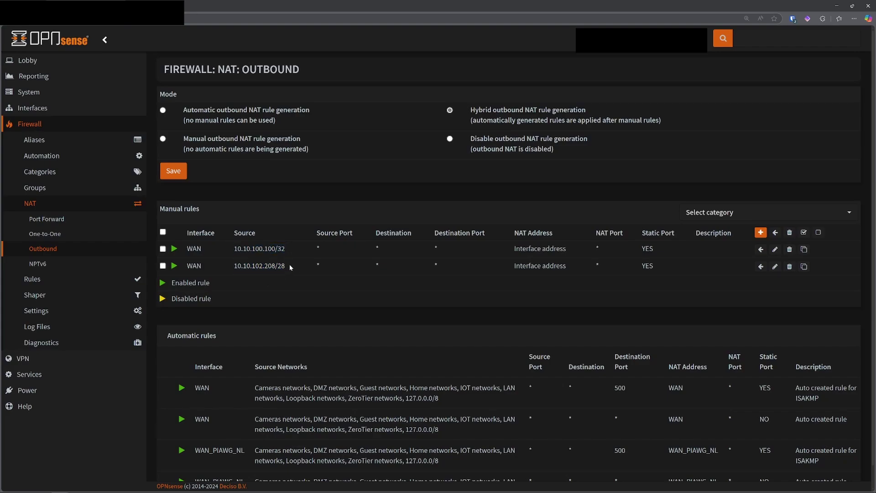
click(760, 233)
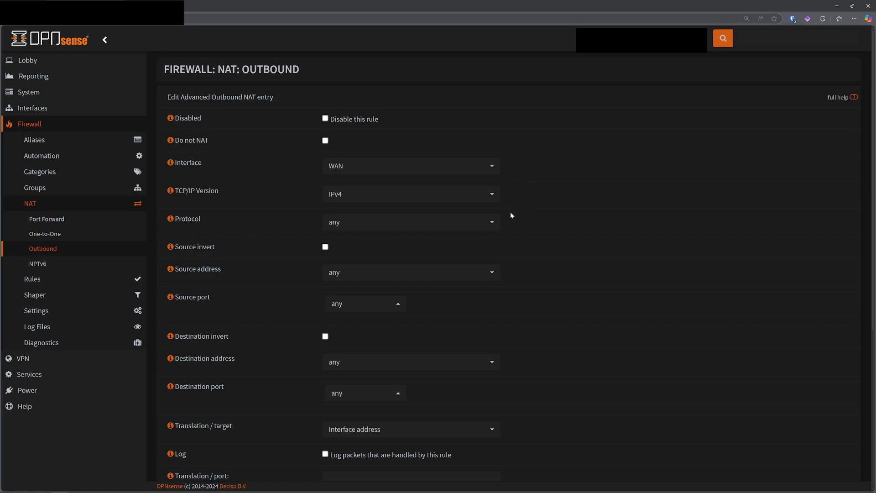
- In a new outbound NAT rule, set the Source address to Single host or Network
scroll(510, 211, down, 1)
click(483, 241)
scroll(452, 296, down, 3)
scroll(452, 296, up, 2)
click(363, 277)
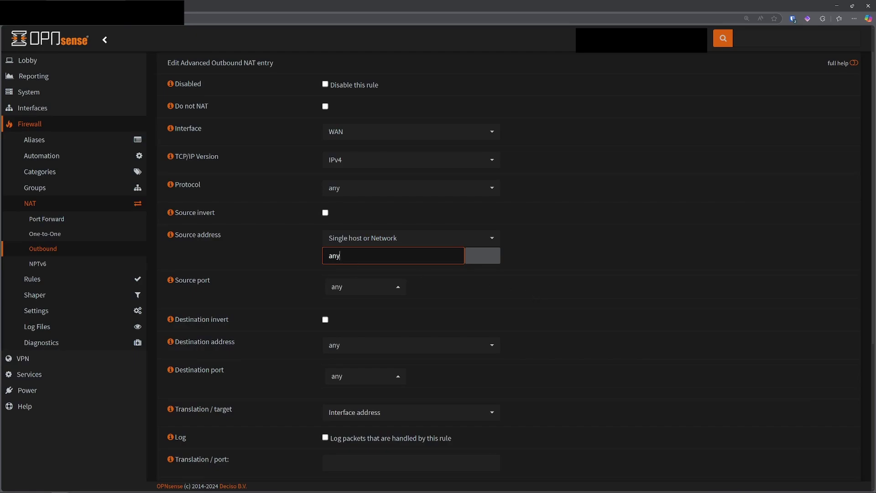
key(ctrl+a)
- Tick Static-port on the example rule, then cancel it without saving
scroll(342, 253, down, 2)
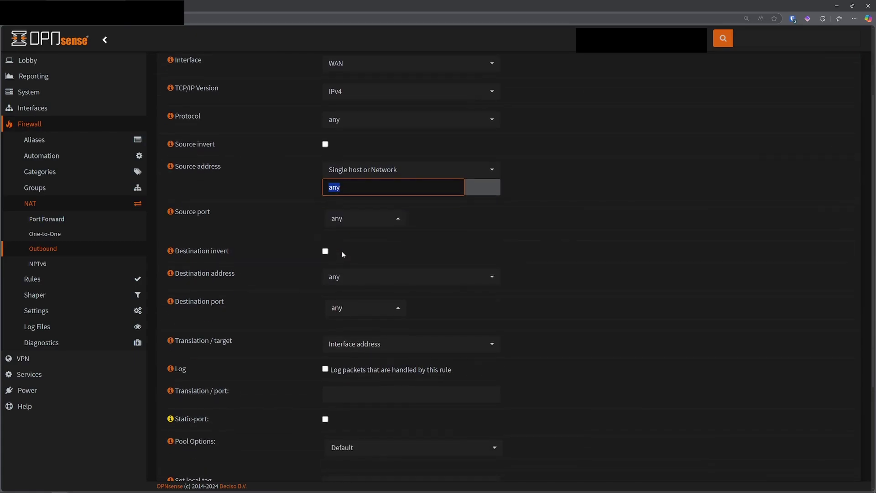
scroll(342, 254, down, 3)
click(171, 318)
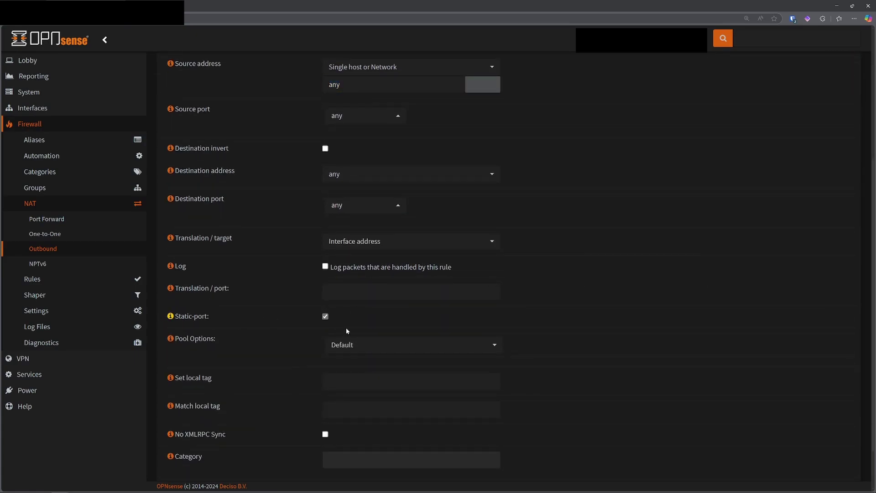
scroll(346, 320, down, 2)
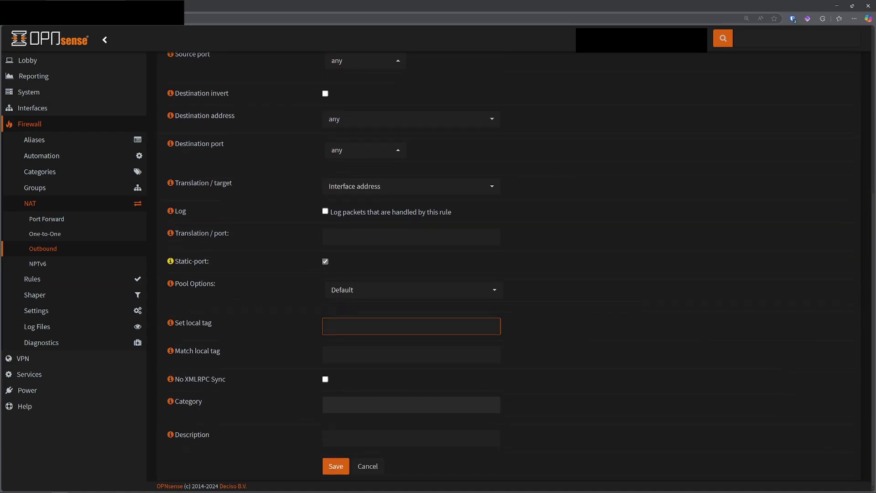
click(349, 438)
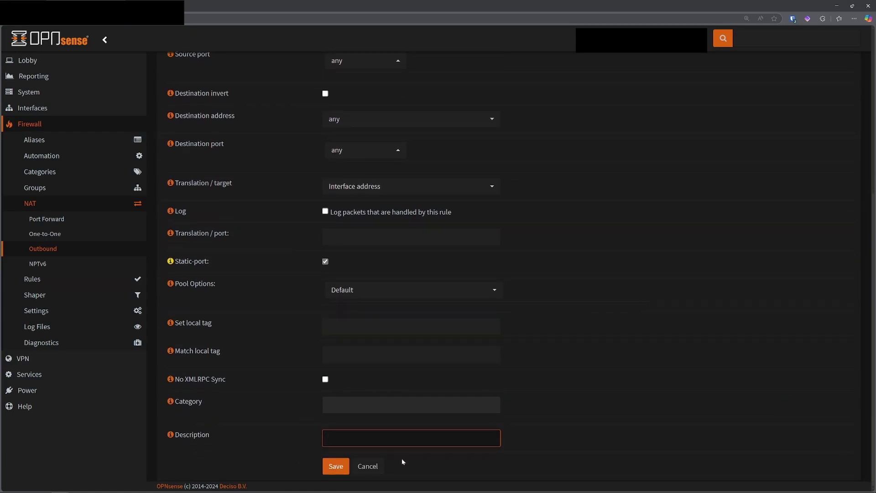
click(381, 468)
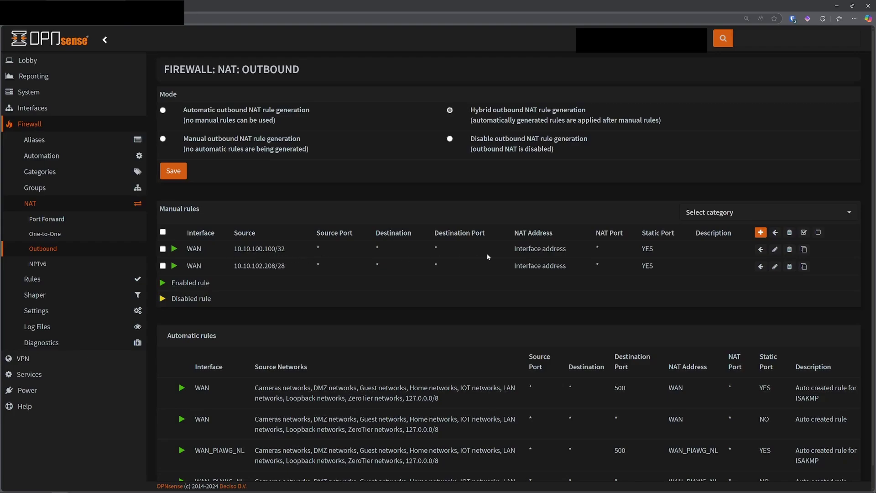
drag(521, 248, 567, 250)
click(599, 258)
click(653, 288)
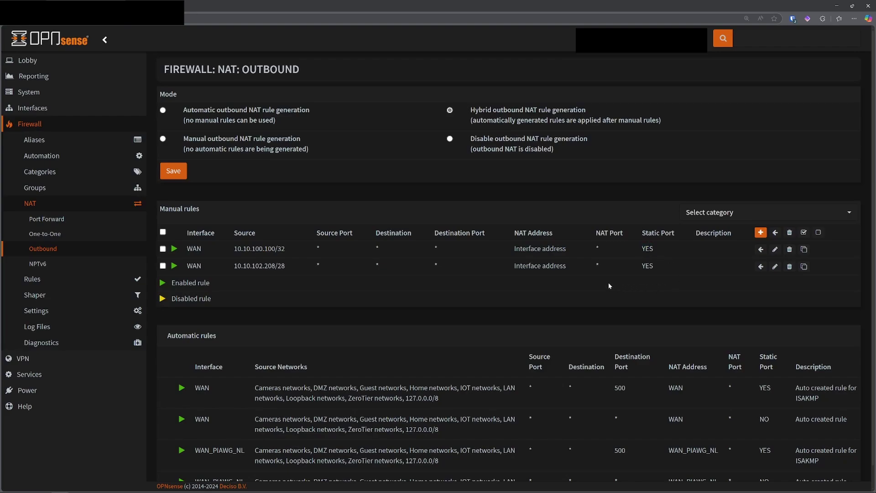